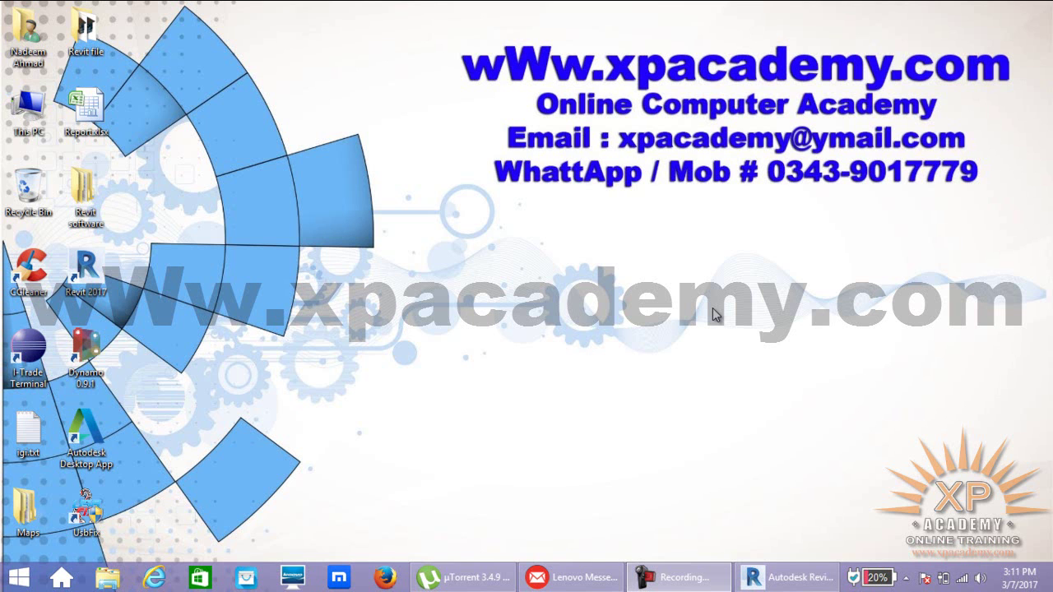
# - Restore Revit's Recent Files screen and start a new project from the Architectural Template
pyautogui.click(779, 580)
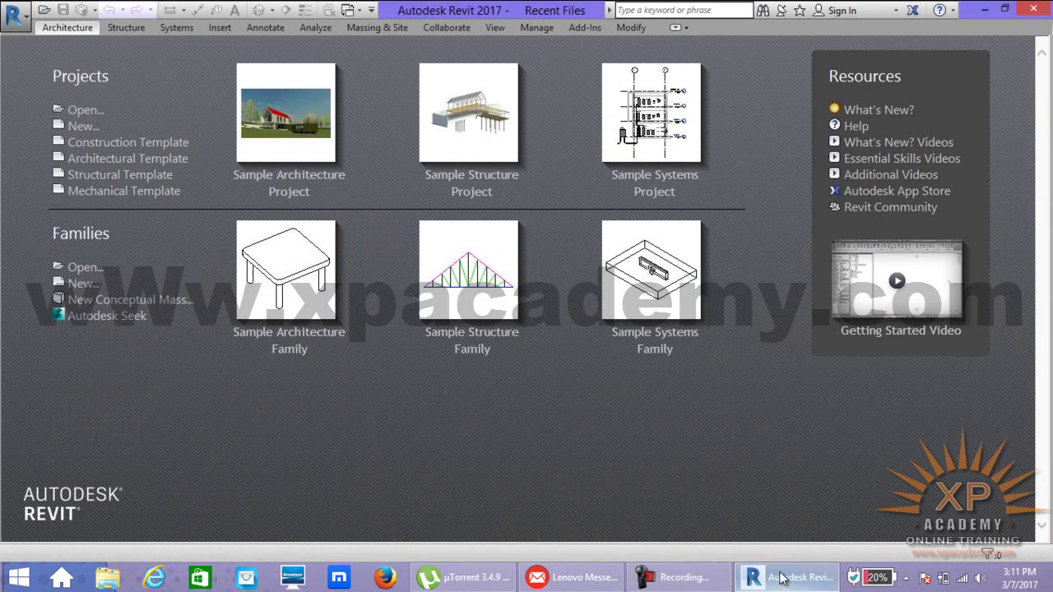
pyautogui.click(135, 163)
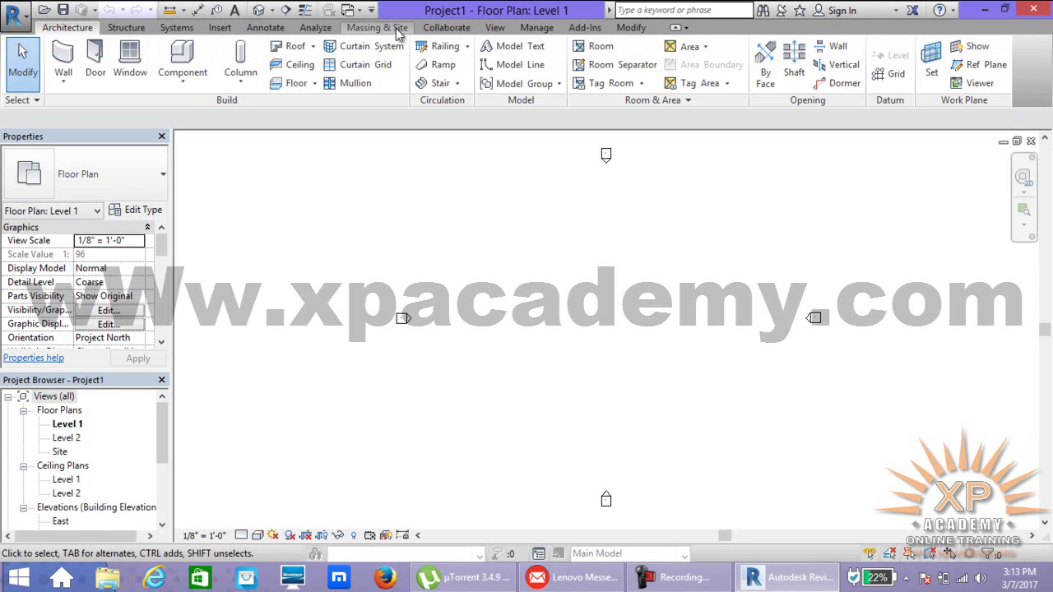
# - Switch the ribbon via Structure to the Systems tab for HVAC, piping and electrical tools
pyautogui.click(130, 29)
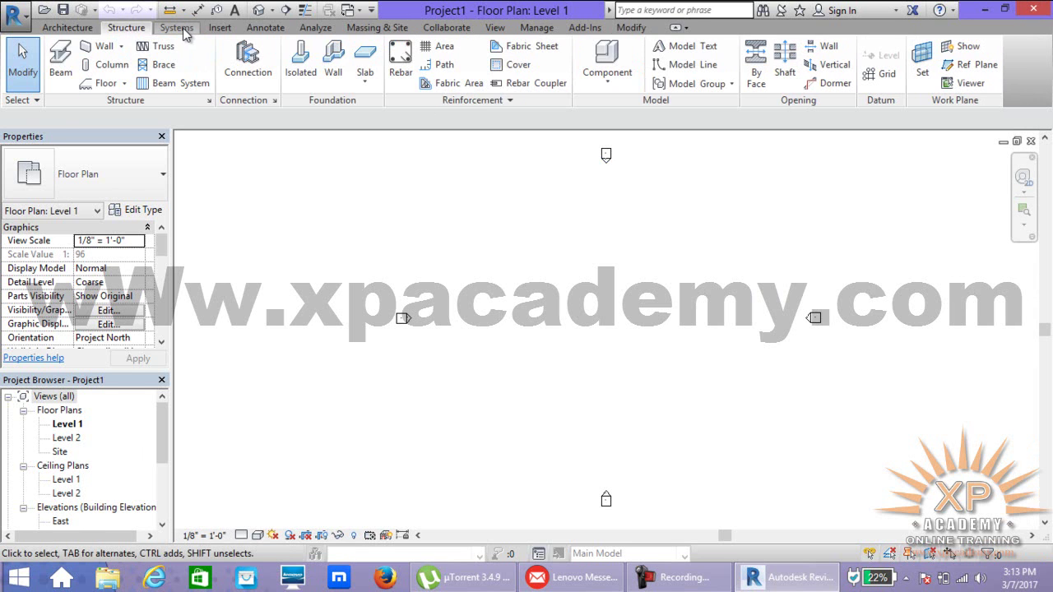
pyautogui.click(178, 28)
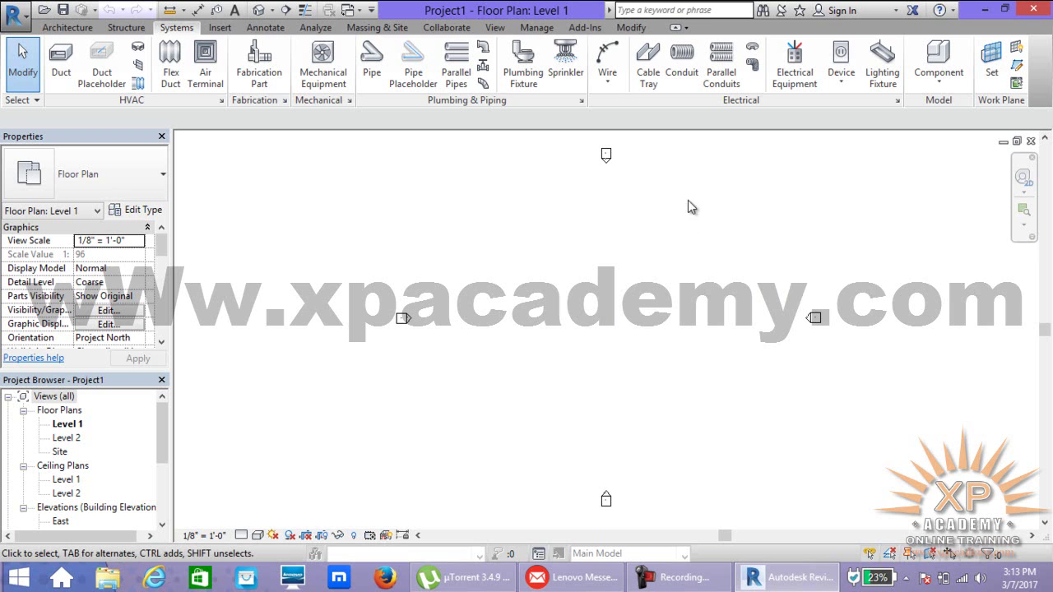
pyautogui.rightClick(843, 231)
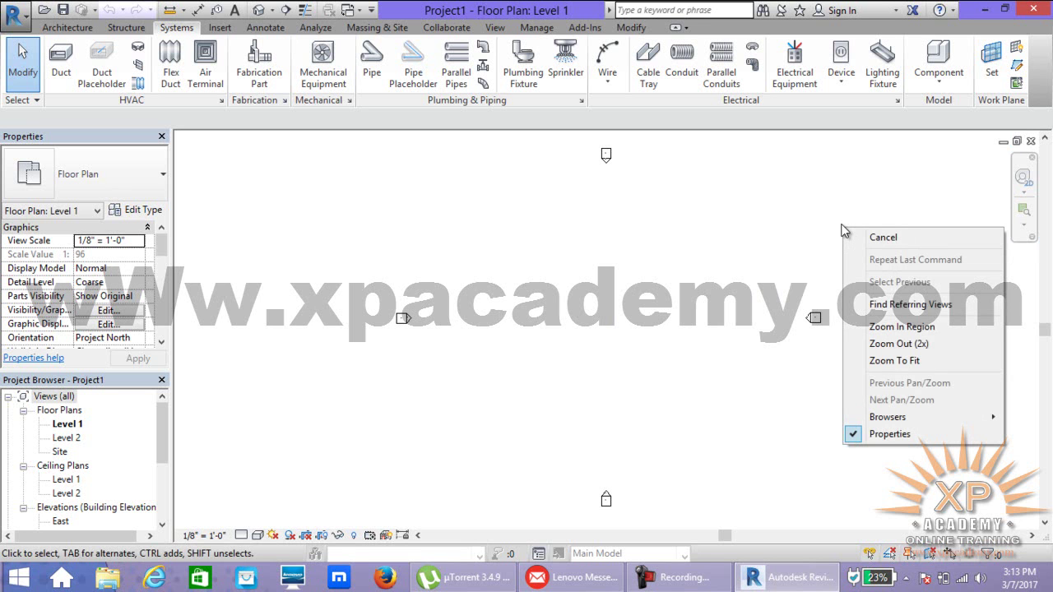
pyautogui.click(805, 212)
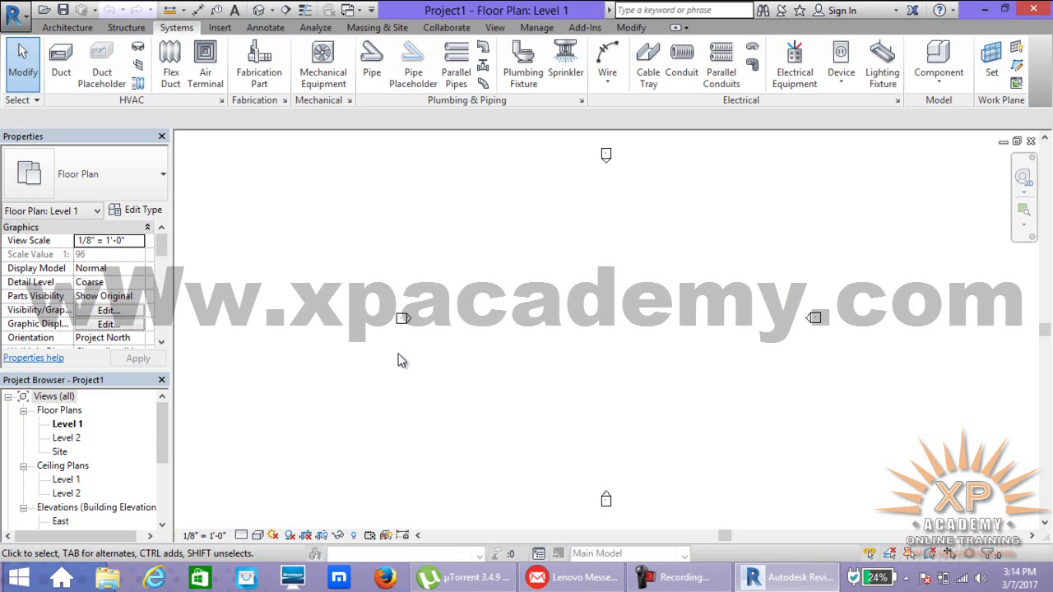
# - Minimize Revit to the taskbar, leaving Project1 open in the background
pyautogui.click(986, 8)
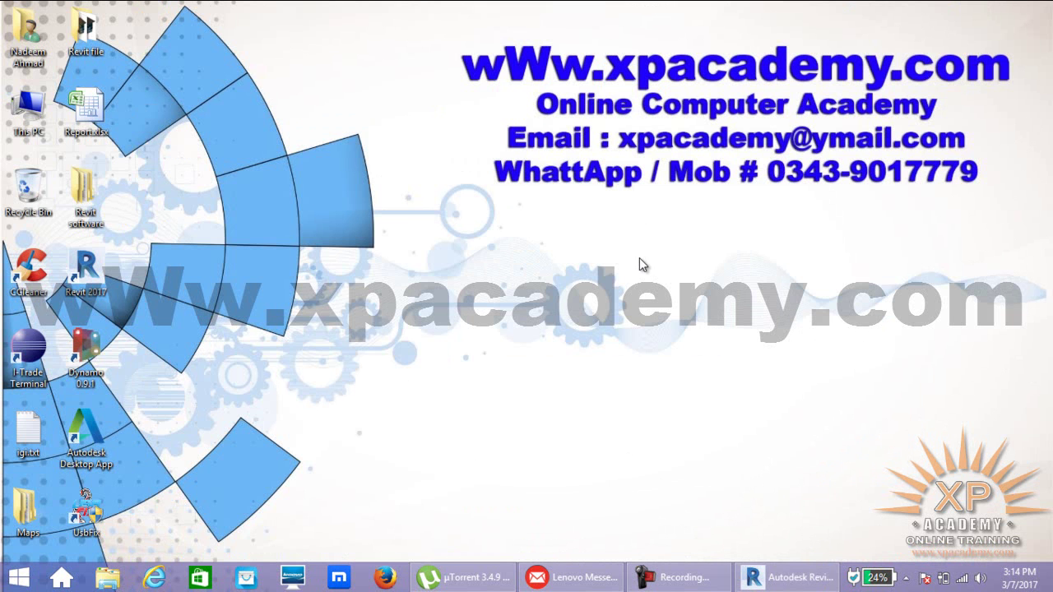